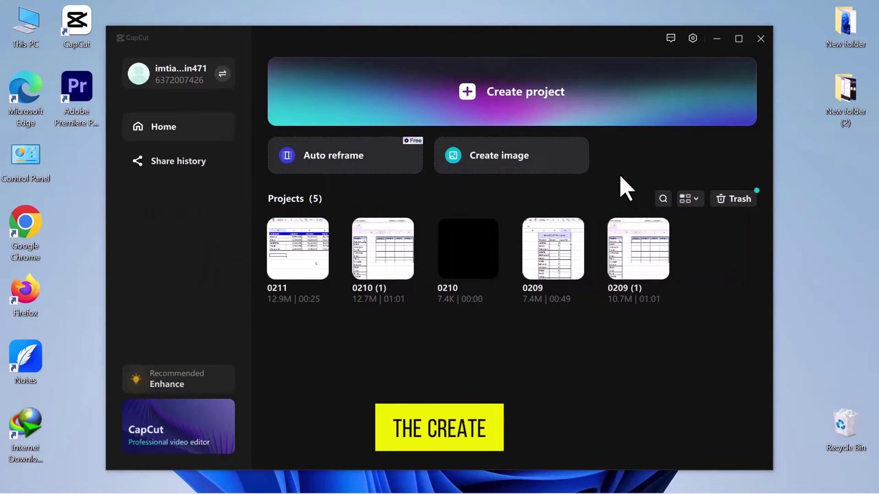
Step: Create a new empty CapCut project from the home screen
click(618, 122)
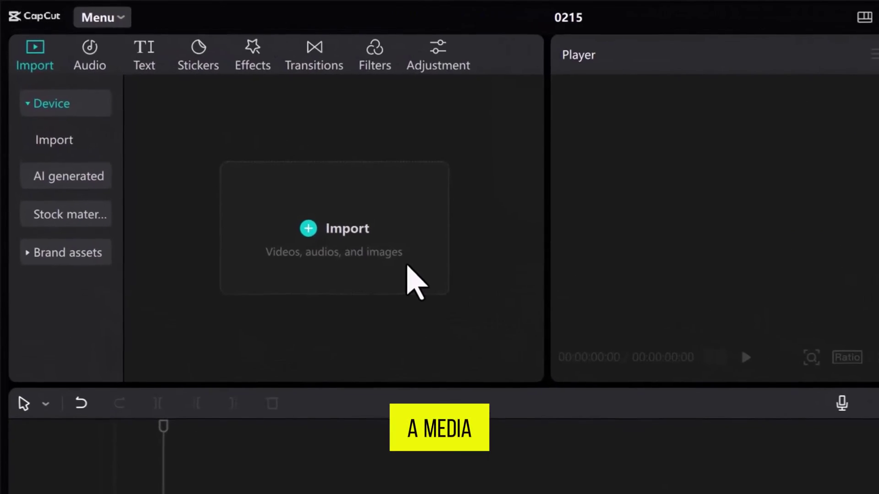
Step: Import the DAILY NEWS newspaper image and place it on the timeline as a 5-second clip
click(240, 168)
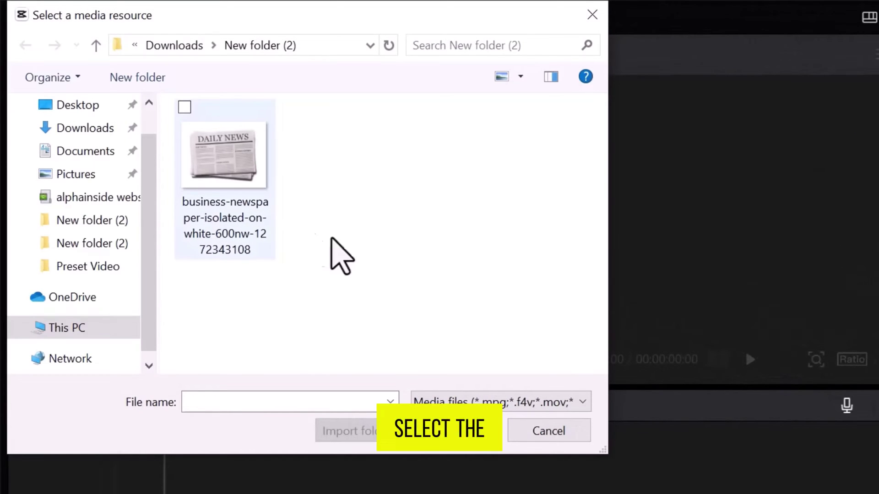
click(233, 213)
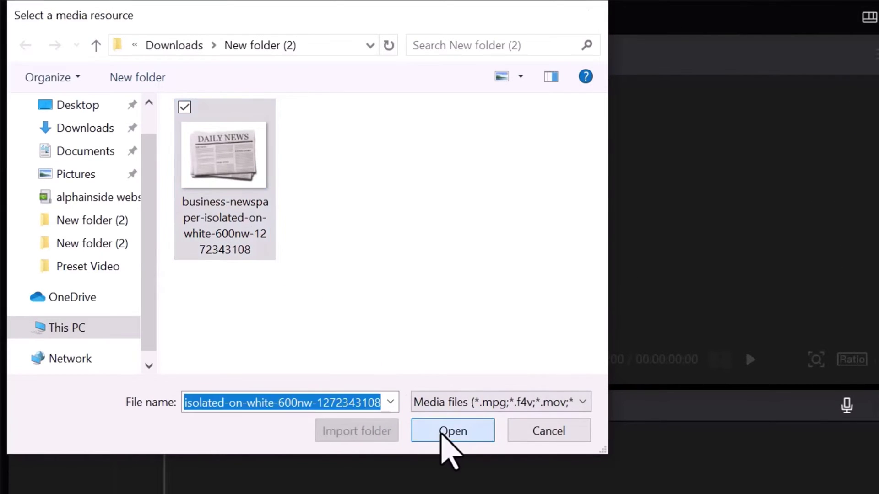
click(446, 430)
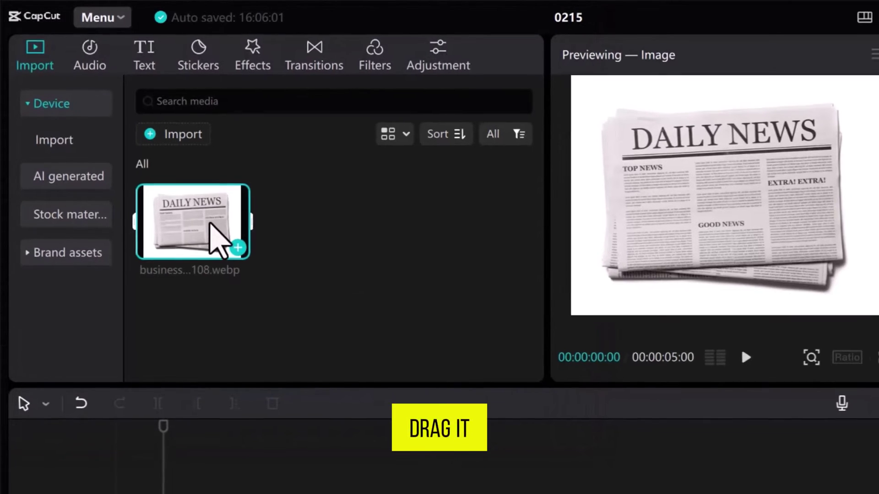
drag(194, 223, 151, 395)
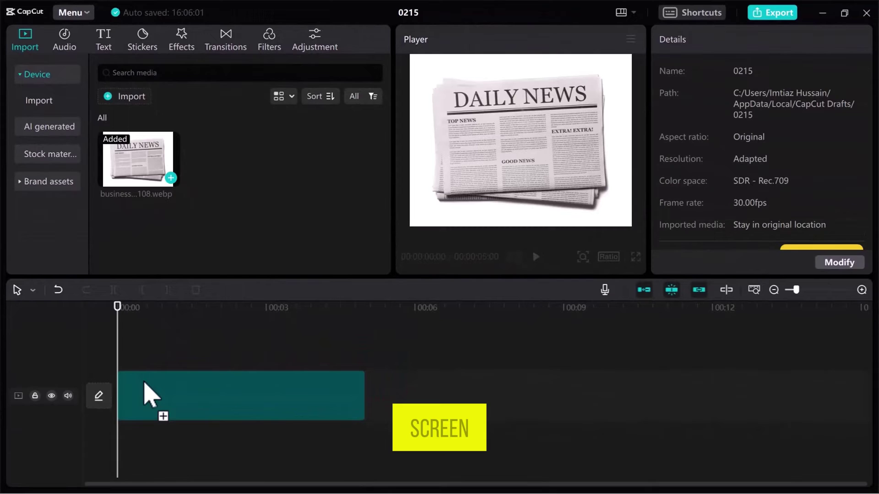
click(145, 385)
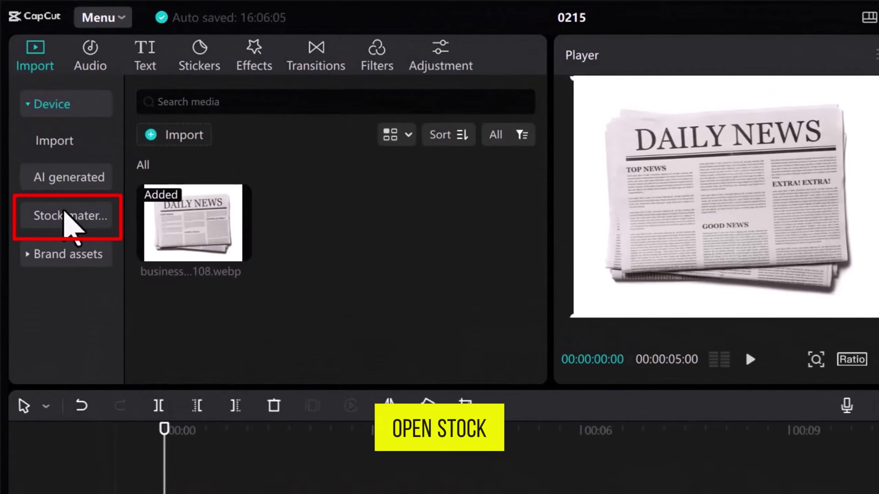
Step: Search stock materials for 'yellow' and drop the plain yellow clip above the newspaper
click(70, 216)
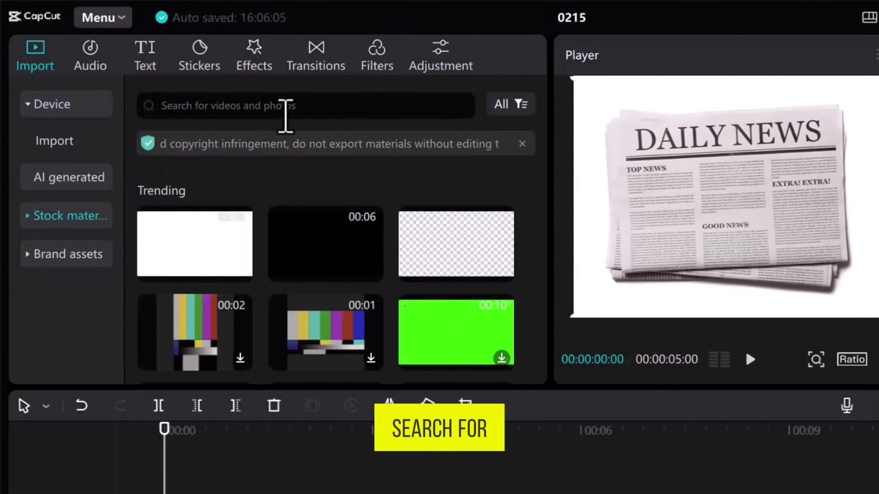
click(284, 106)
text(yellow)
key(Return)
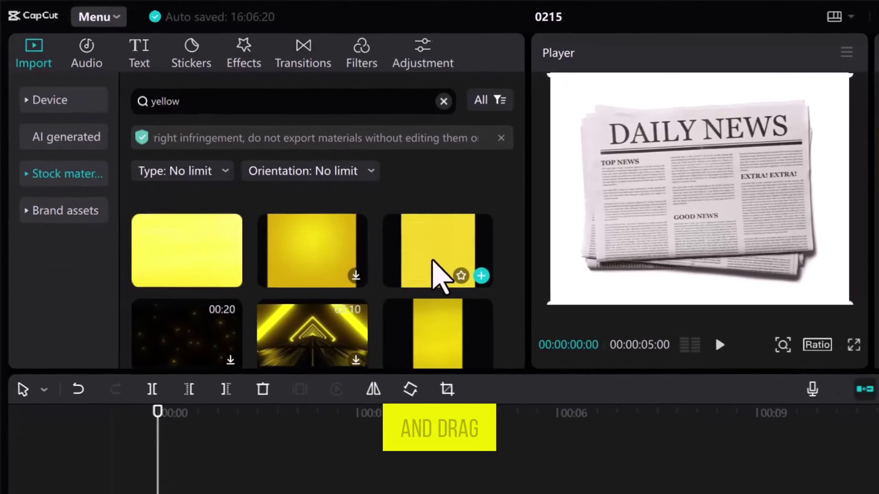
drag(456, 261, 120, 370)
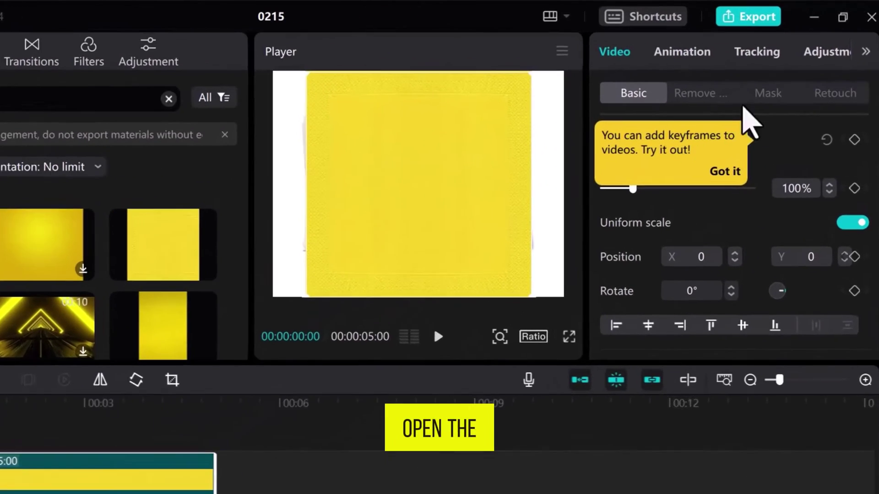
Step: Apply a Rectangle mask to the yellow clip, shaped into a thin strip over the headline
click(787, 70)
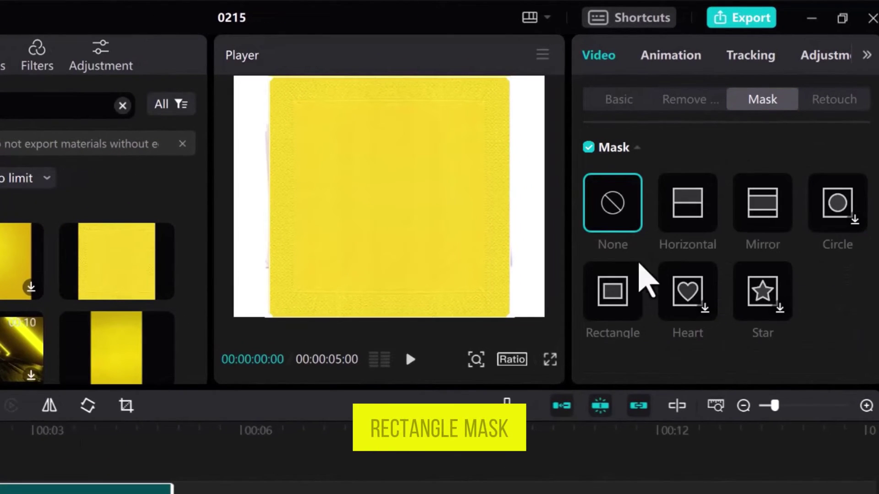
click(613, 294)
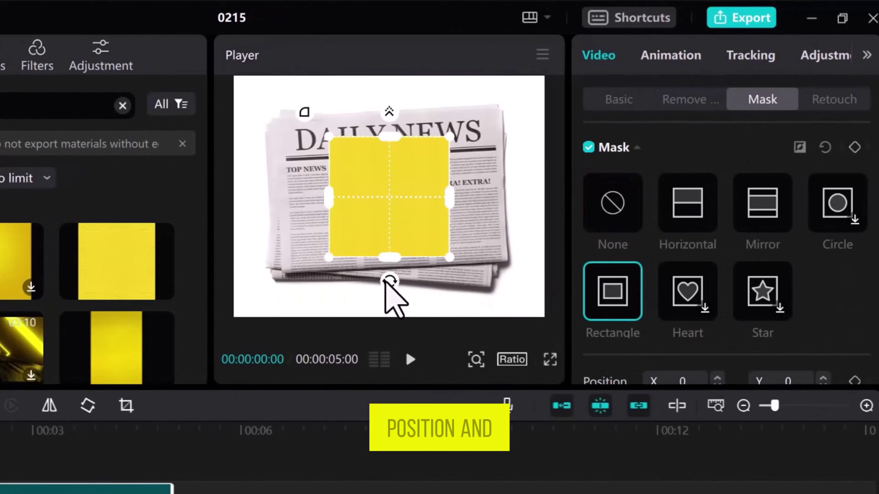
mouse_move(389, 281)
mouse_down()
mouse_move(399, 271)
mouse_move(398, 148)
mouse_move(481, 134)
mouse_move(478, 141)
mouse_up()
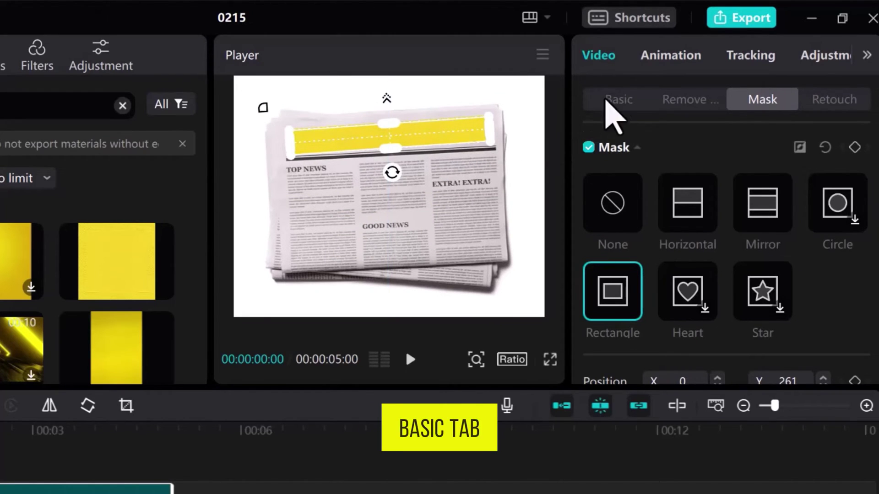
Step: Change the yellow clip's blend mode from Default to Multiply
click(618, 100)
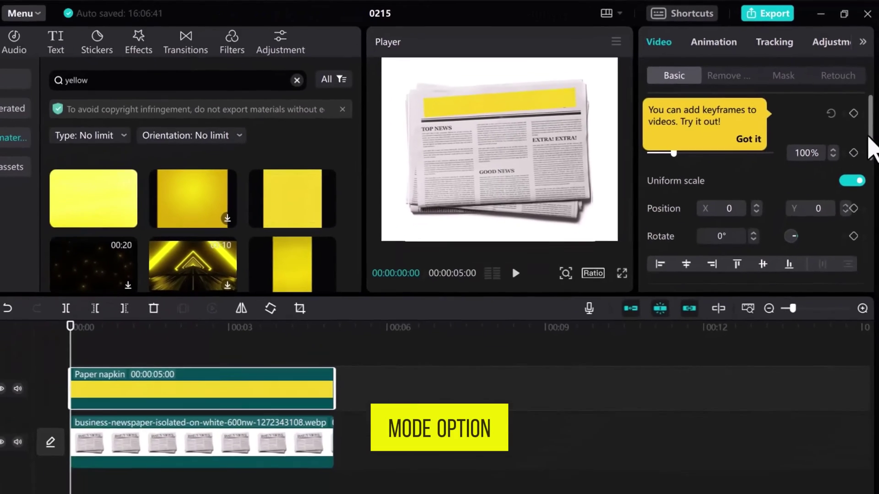
scroll(858, 151, down, 3)
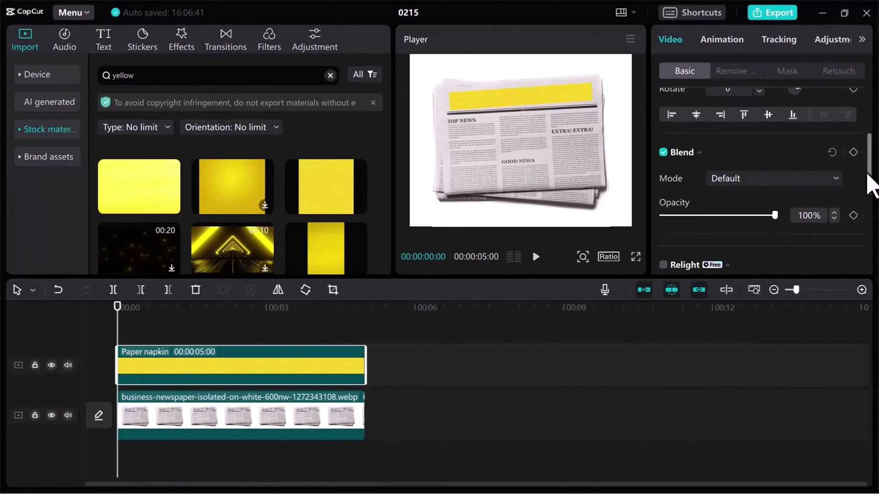
click(822, 175)
click(783, 416)
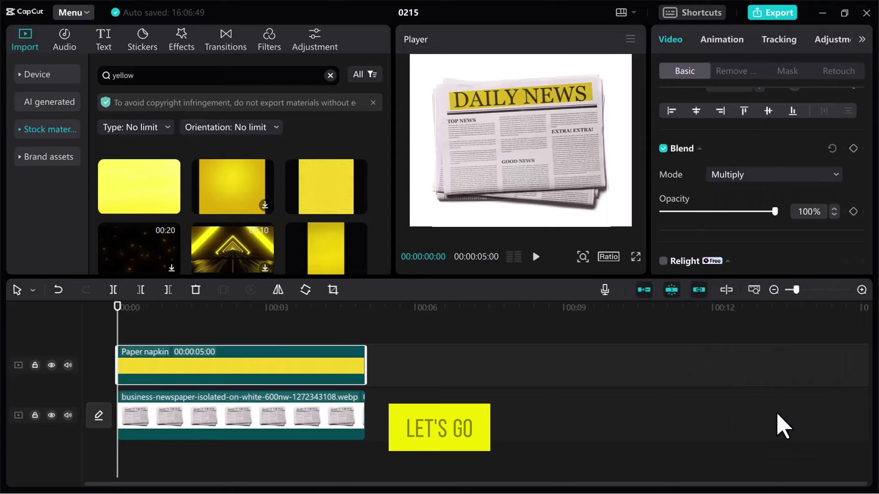
Step: Add a full-width mask keyframe at about 1.5 seconds
click(788, 72)
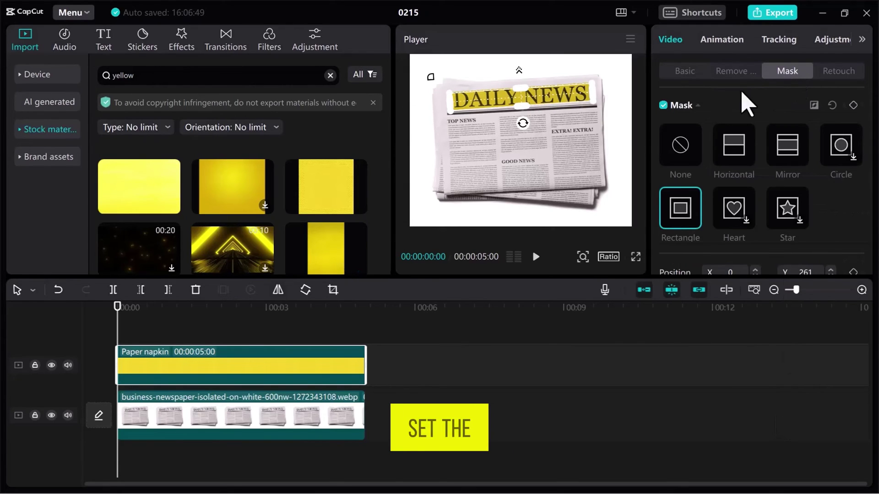
drag(118, 309, 193, 322)
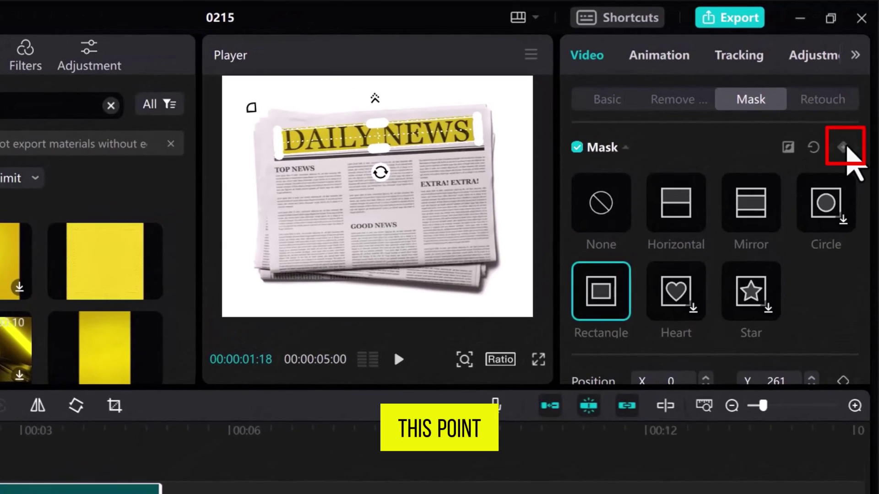
click(845, 148)
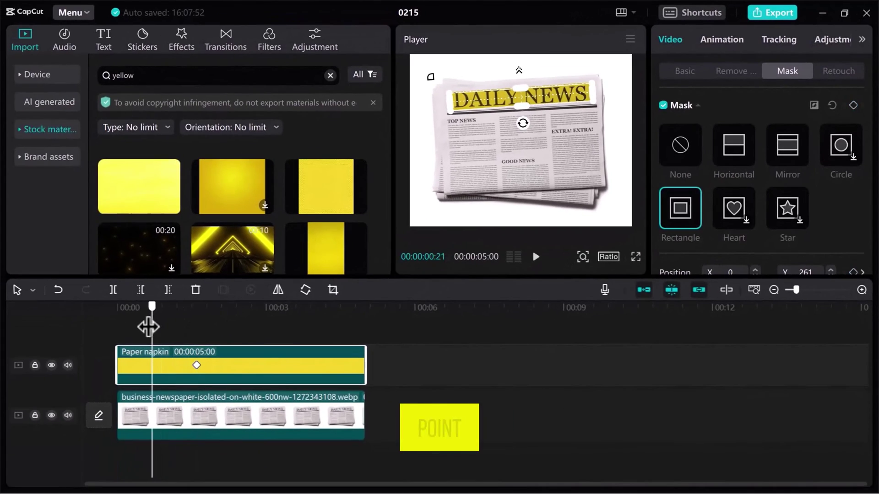
Step: Add a mask keyframe at 00:00, shrunk to a sliver left of the headline
drag(187, 323, 123, 323)
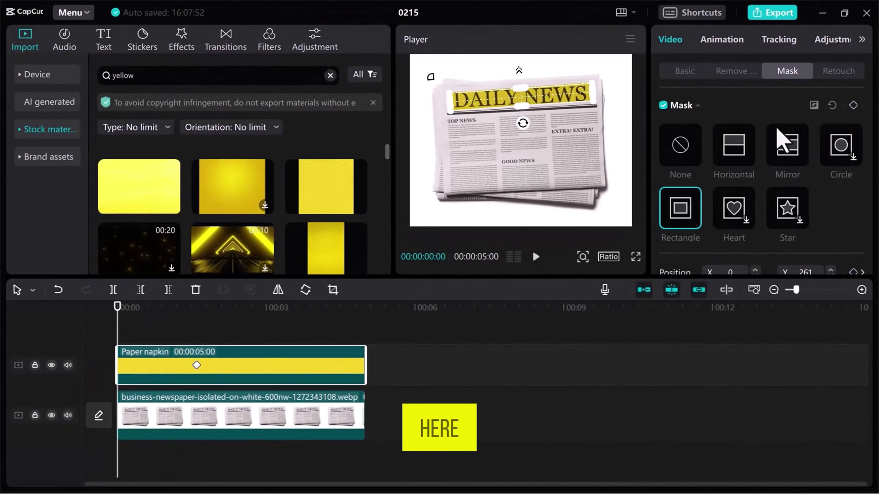
click(853, 105)
mouse_move(581, 110)
mouse_down()
mouse_move(501, 130)
mouse_move(365, 137)
mouse_up()
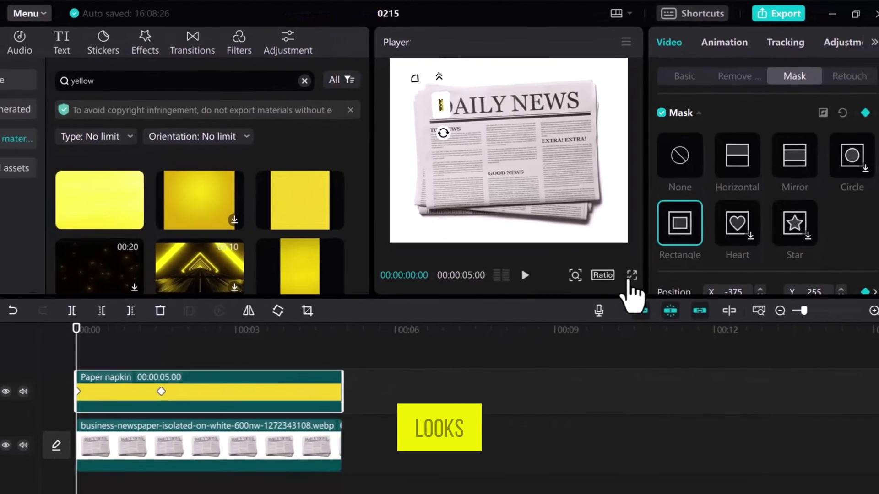
Step: Play the preview full-screen to watch the yellow highlight sweep across DAILY NEWS
click(614, 359)
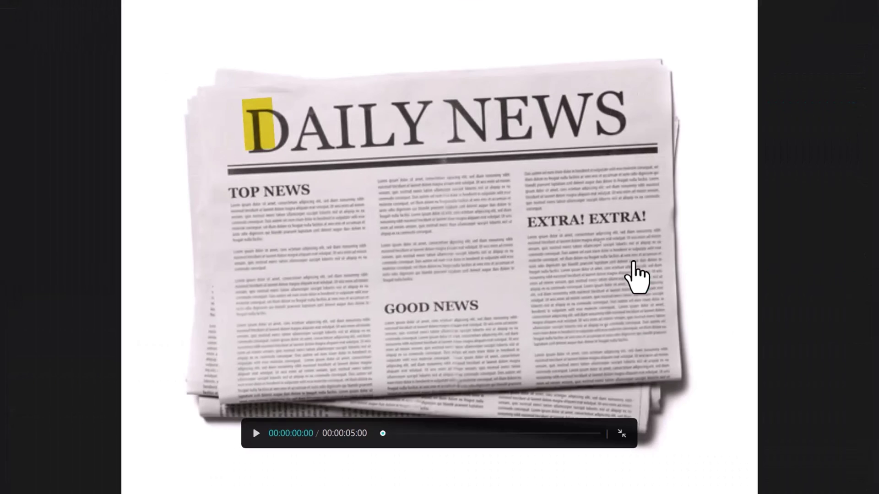
key(space)
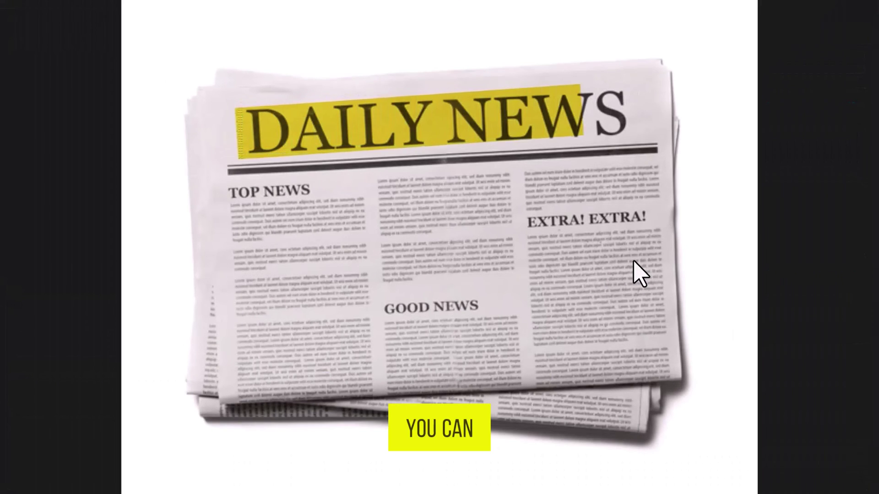